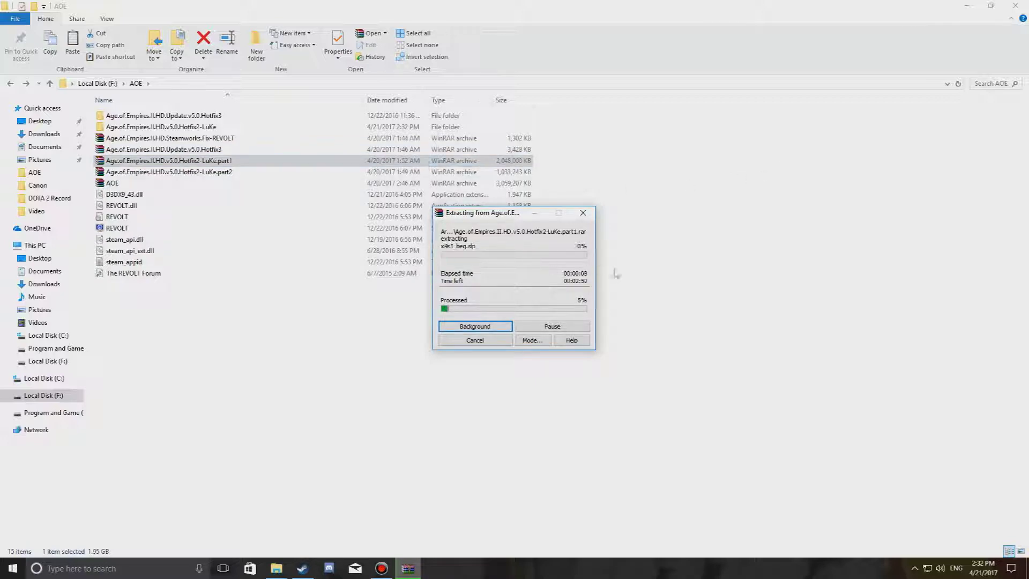
left_click(220, 127)
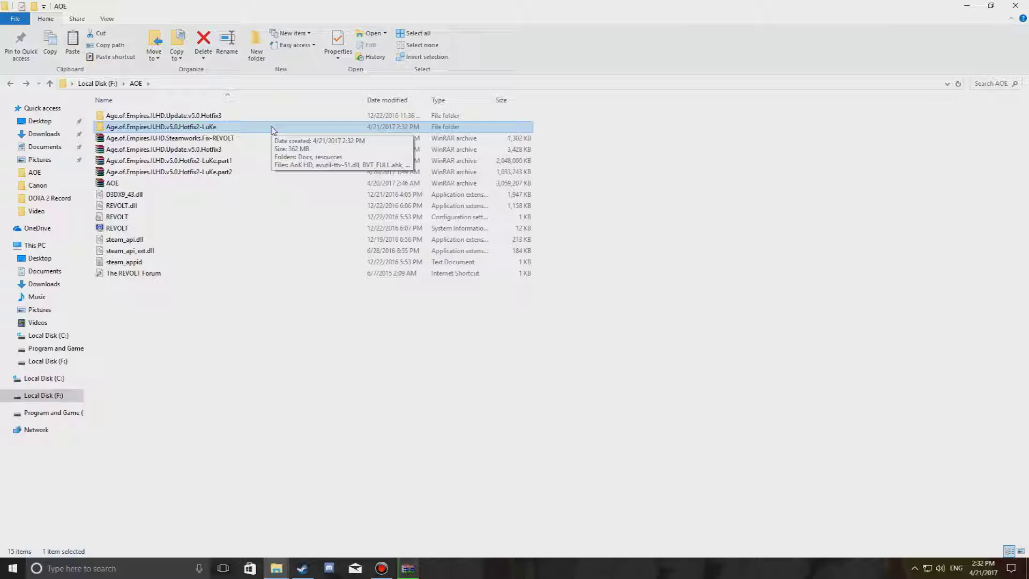
right_click(236, 169)
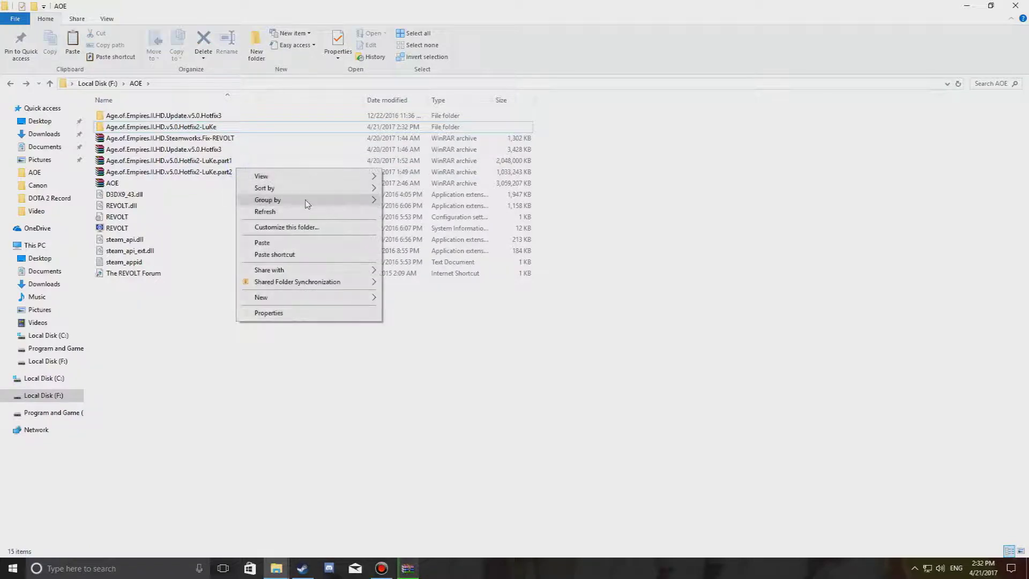
right_click(218, 175)
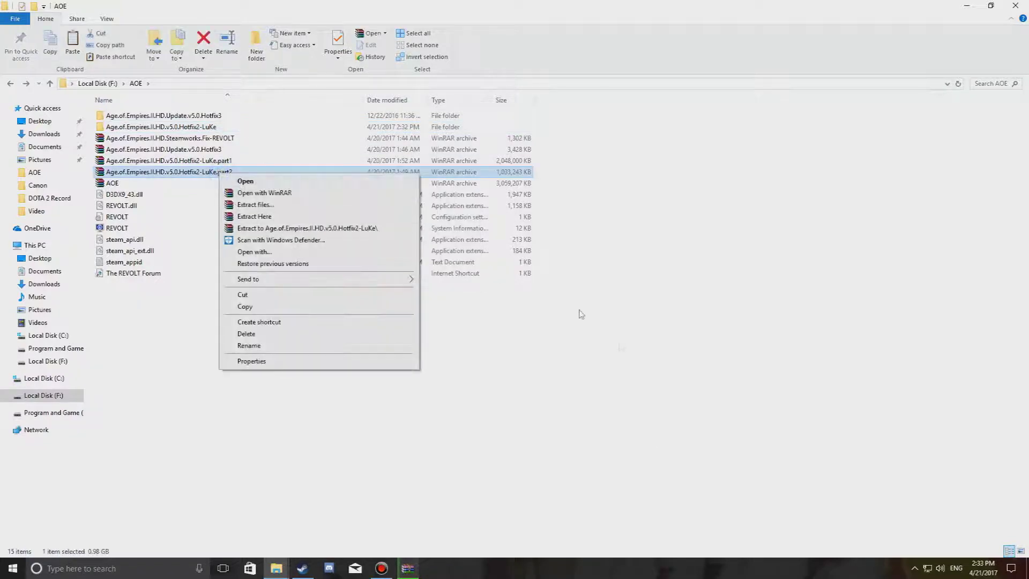
left_click(660, 438)
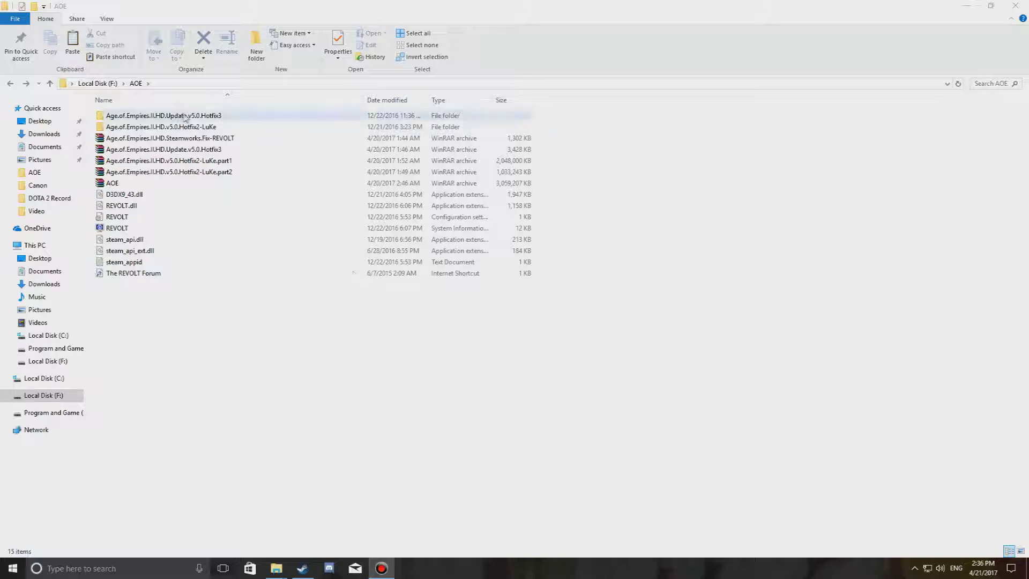
Step: Extract the Age.of.Empires.II.HD.v5.0.Hotfix2-LuKe.part2 archive into the current folder, replacing all existing files
right_click(220, 172)
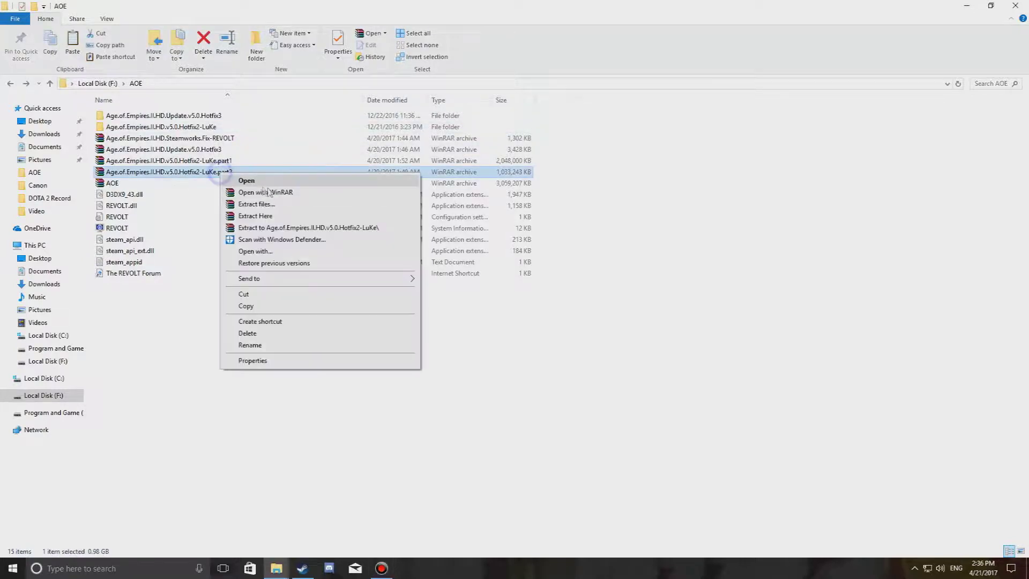
left_click(284, 215)
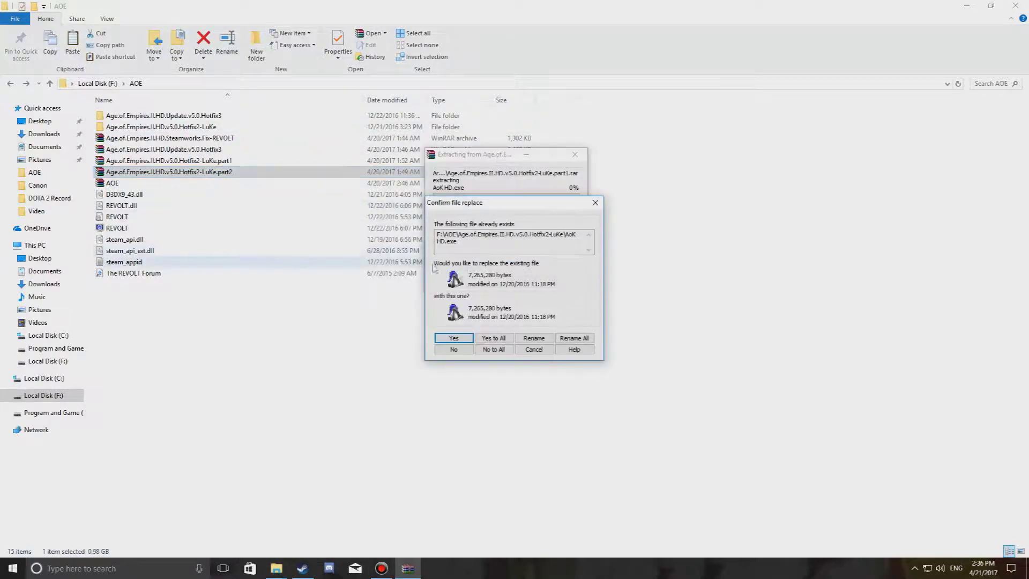
left_click(493, 338)
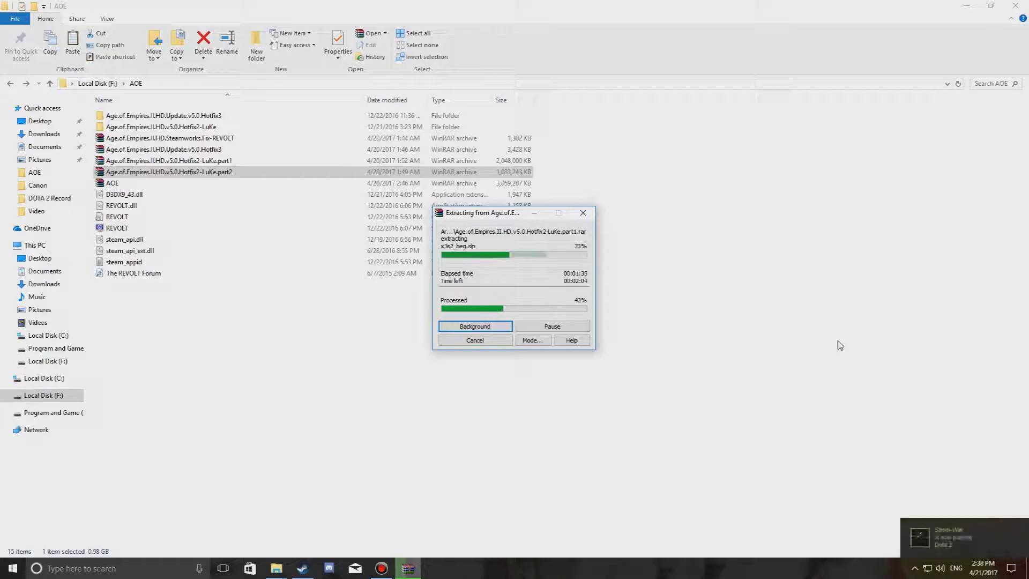
key("Return")
Step: Open the Age.of.Empires.II.HD.Update.v5.0.Hotfix3 folder inside AOE and launch the AoE2HD Update v5.0Hf3 application
mouse_move(276, 568)
left_click(322, 511)
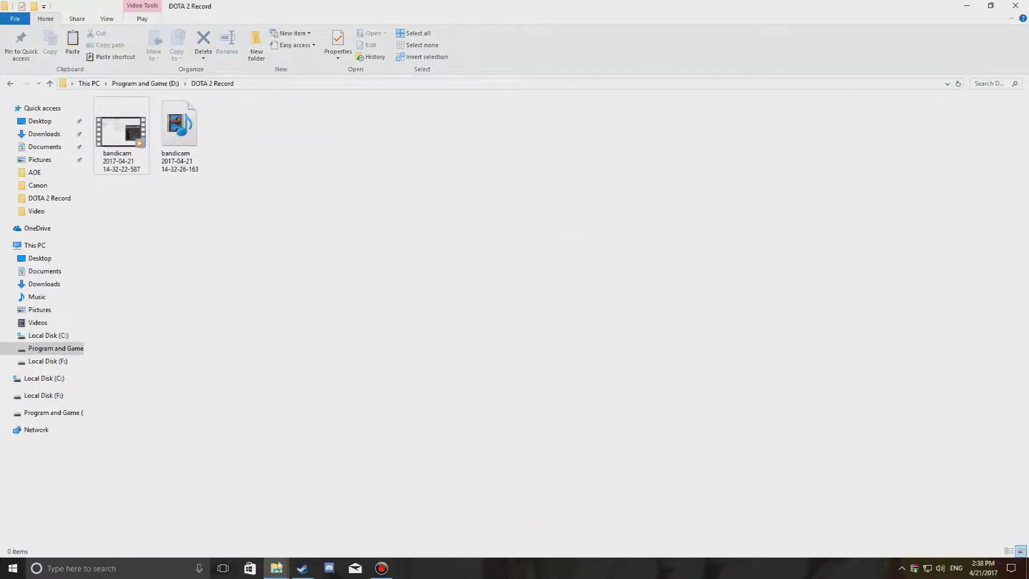
left_click(241, 509)
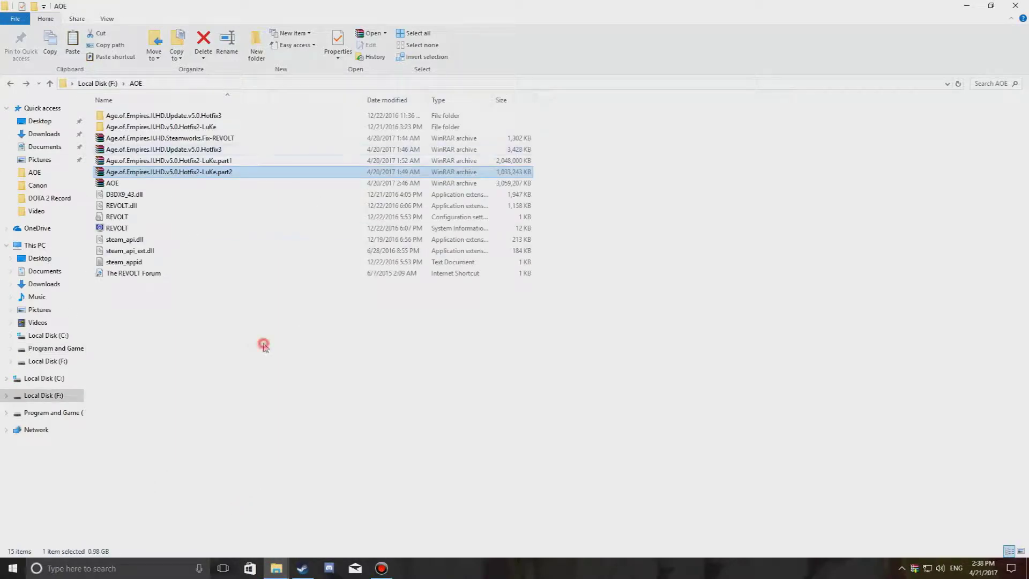
left_click(221, 116)
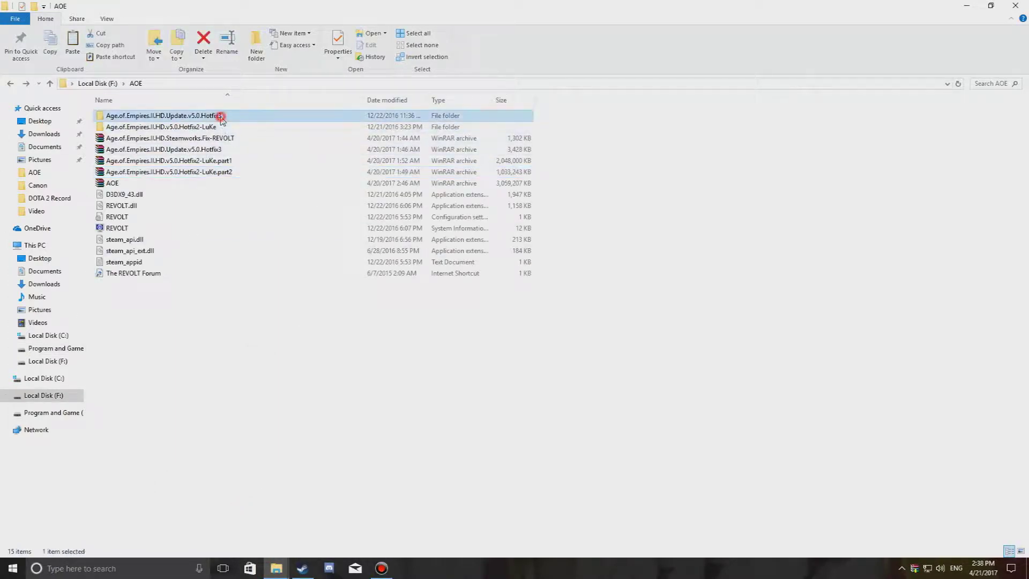
double_click(221, 116)
double_click(110, 117)
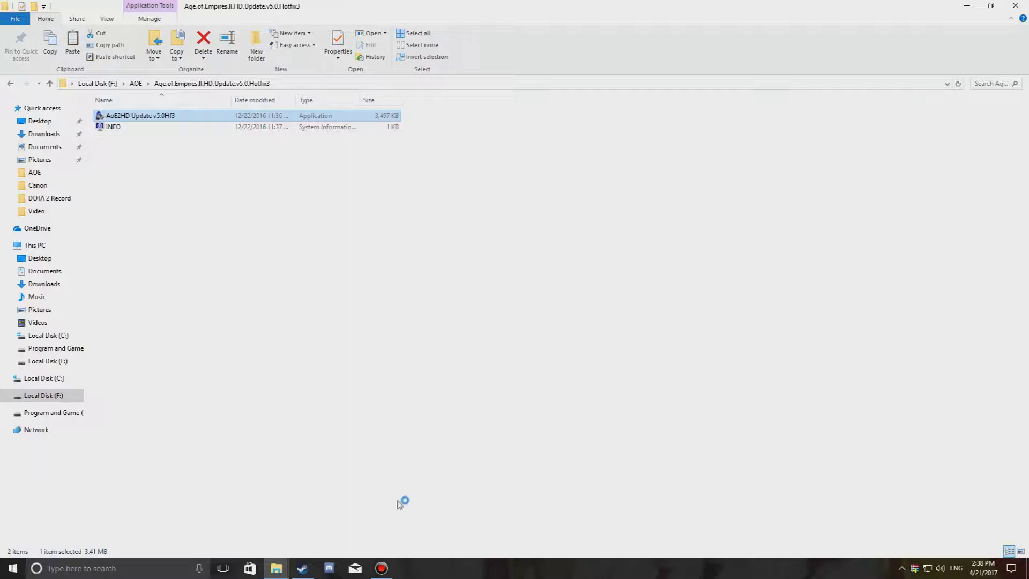
Step: Choose the Age.of.Empires.II.HD.v5.0.Hotfix2-LuKe folder in AOE on Local Disk (F:) as the game folder for the update
scroll(506, 271, "down", 3)
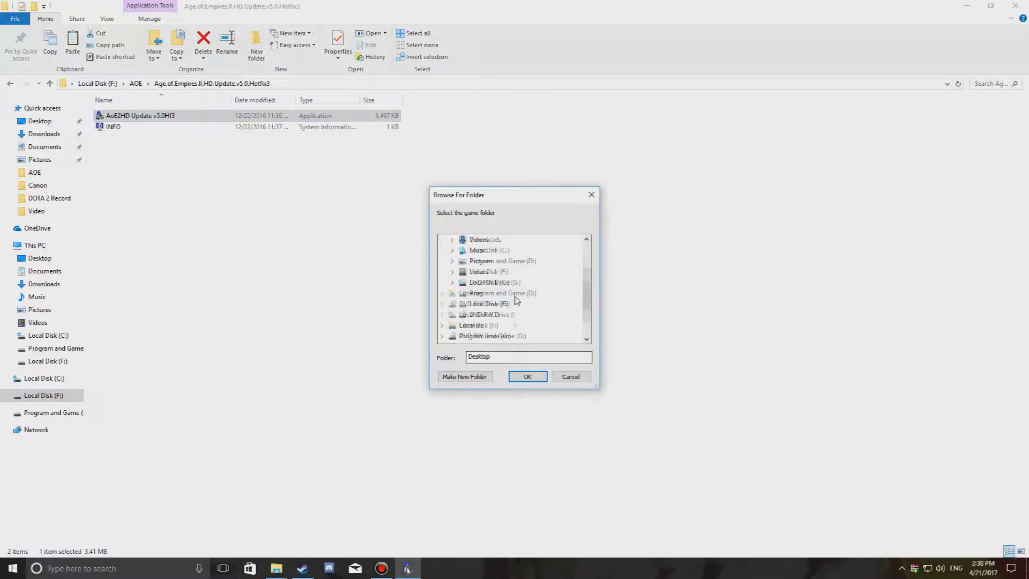
left_click(452, 271)
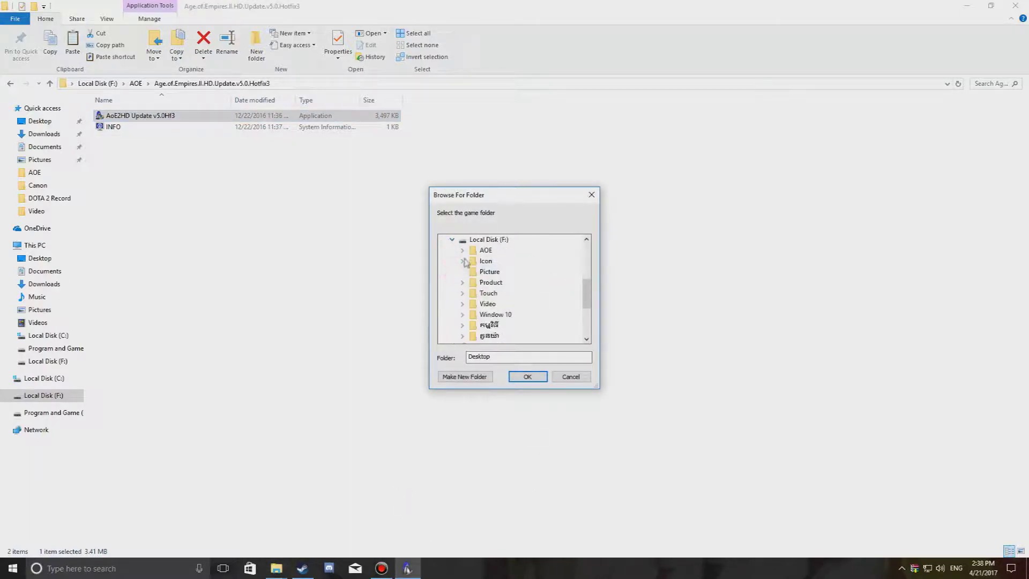
left_click(463, 250)
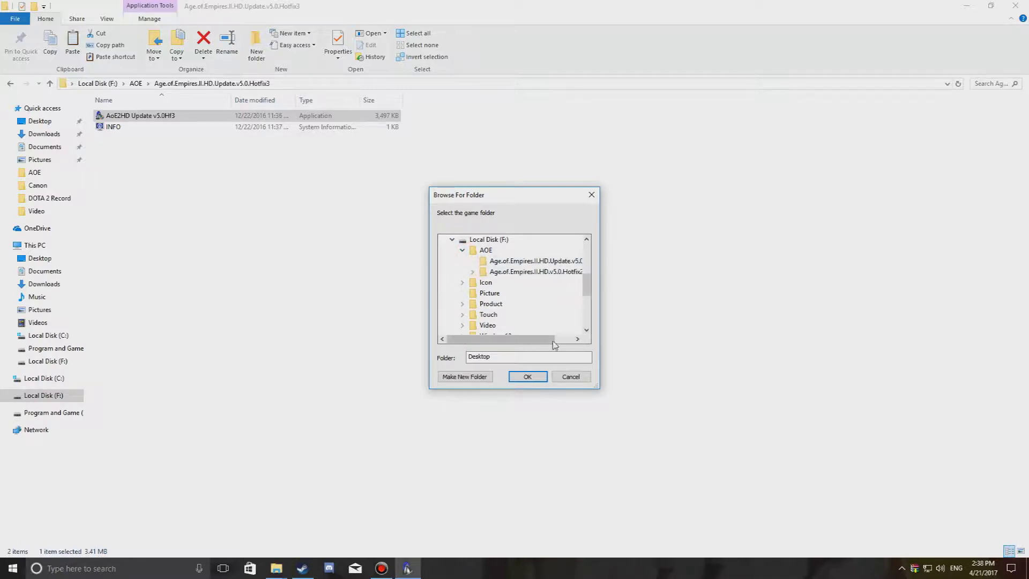
left_click_drag(552, 340, 564, 341)
double_click(557, 272)
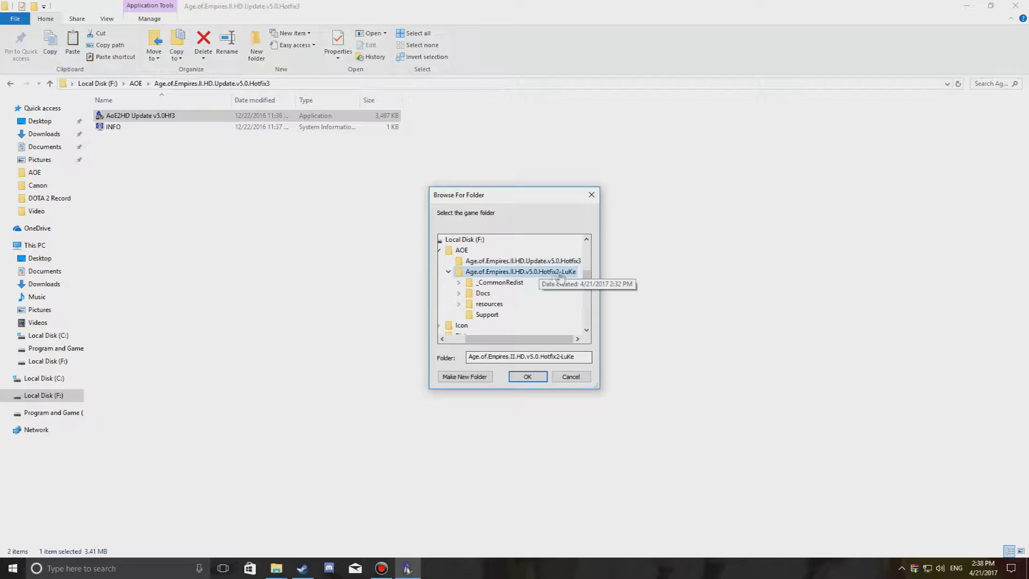
left_click(535, 380)
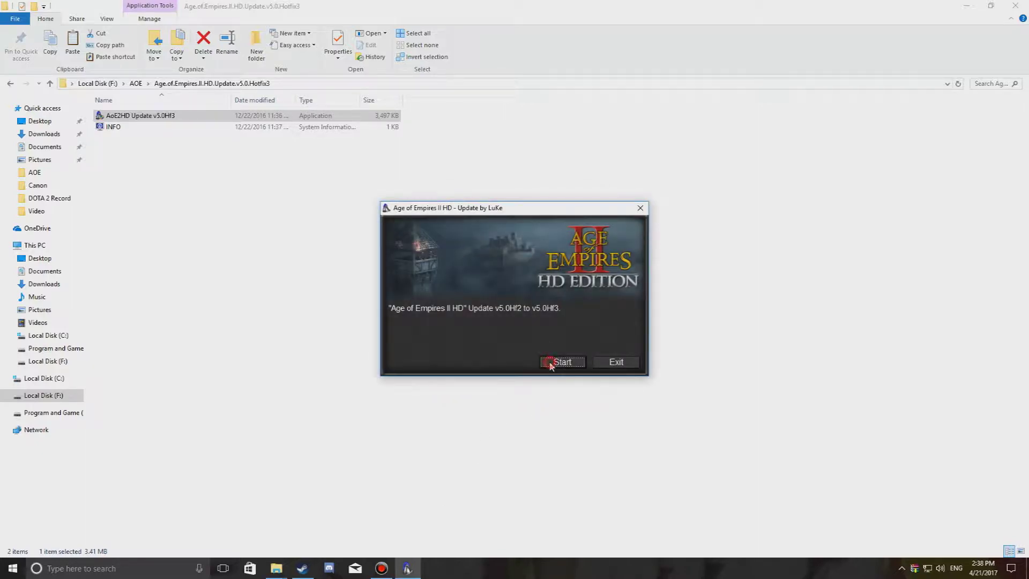
Step: Run the game update from v5.0Hf2 to v5.0Hf3, then exit the updater and return to the AOE folder
left_click(550, 363)
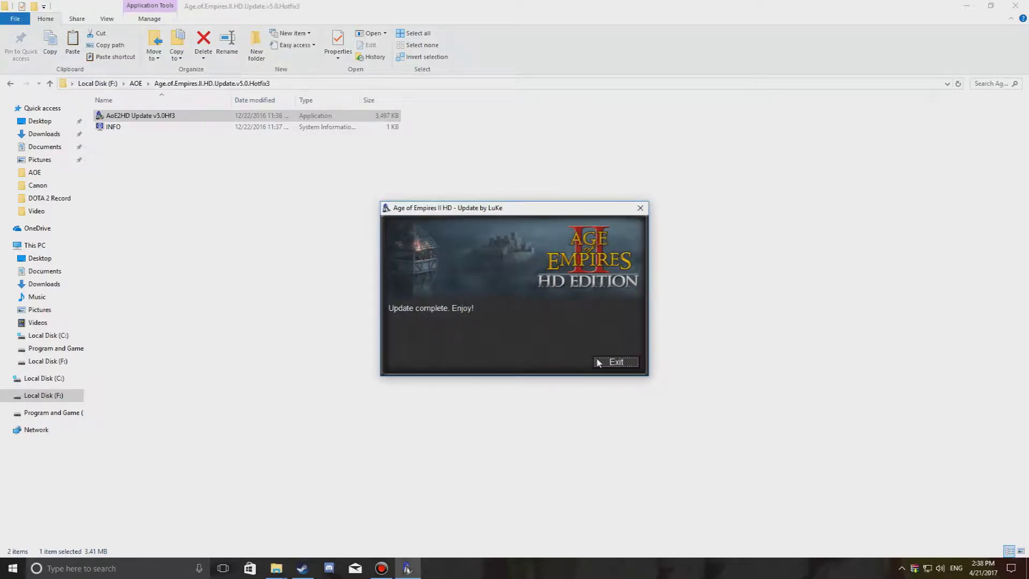
left_click(615, 362)
key("BackSpace")
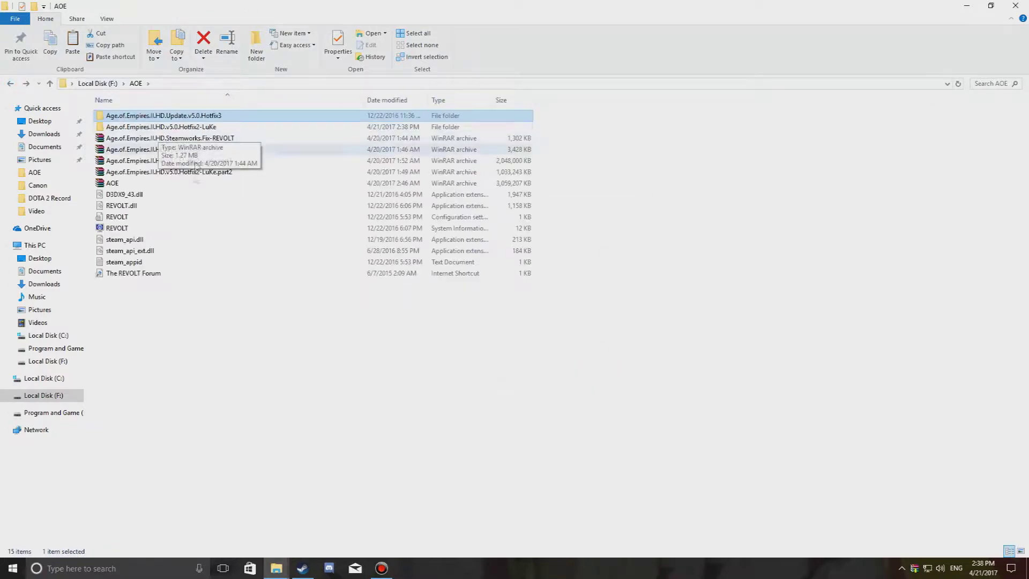
Step: Copy the eight loose fix files, from D3DX9_43.dll through The REVOLT Forum, in the AOE folder
left_click(173, 139)
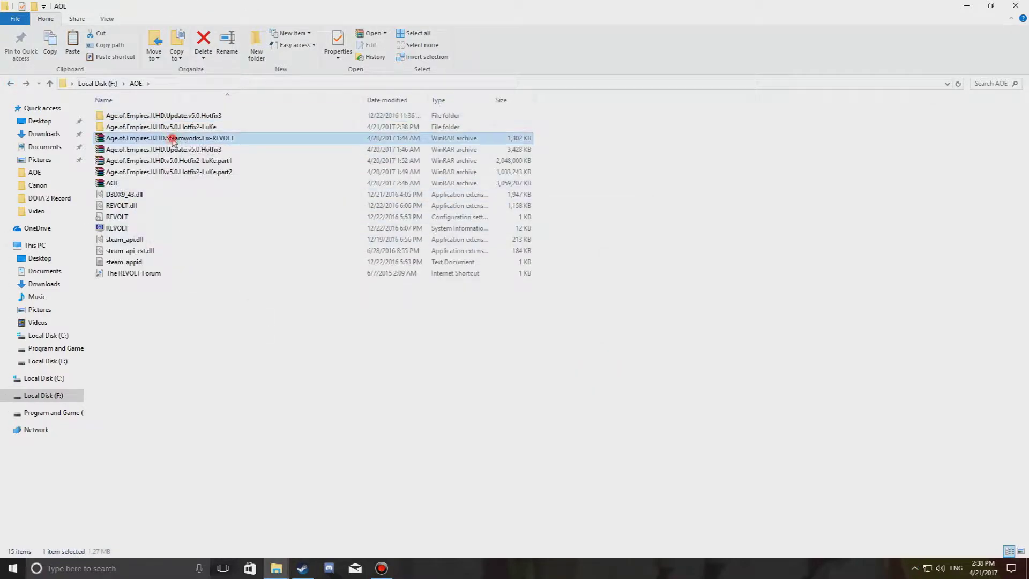
left_click_drag(203, 318, 115, 197)
right_click(115, 197)
left_click(154, 296)
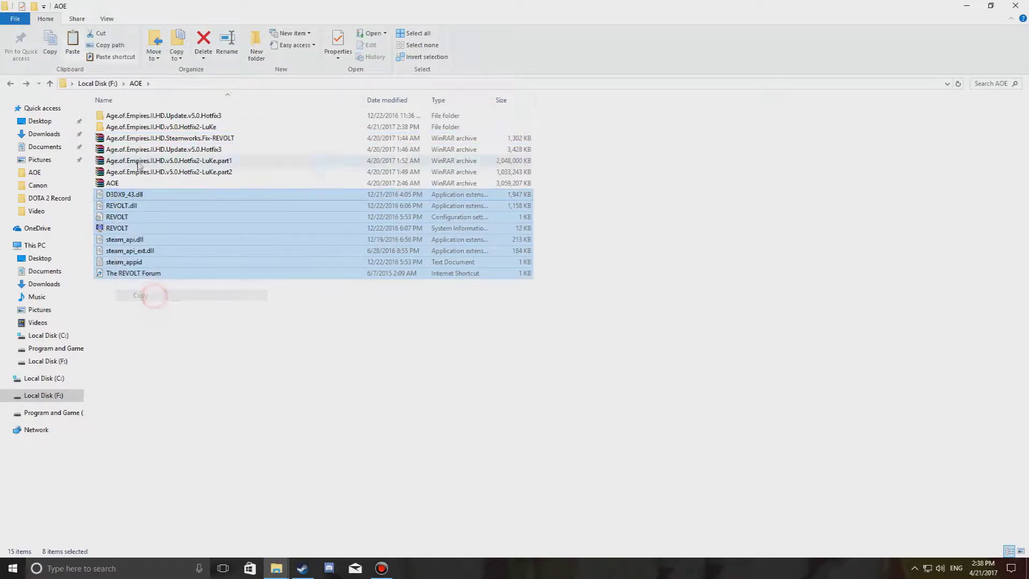
Step: Paste the copied files into the Age.of.Empires.II.HD.v5.0.Hotfix2-LuKe folder, replacing the existing steam_api.dll, and refresh the folder
double_click(151, 126)
right_click(233, 373)
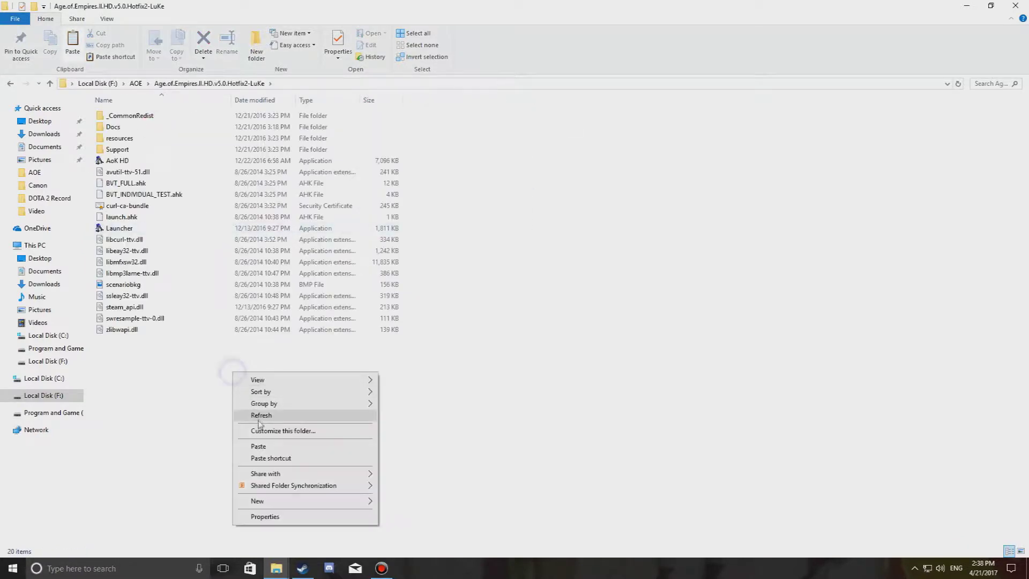
left_click(258, 446)
left_click(463, 198)
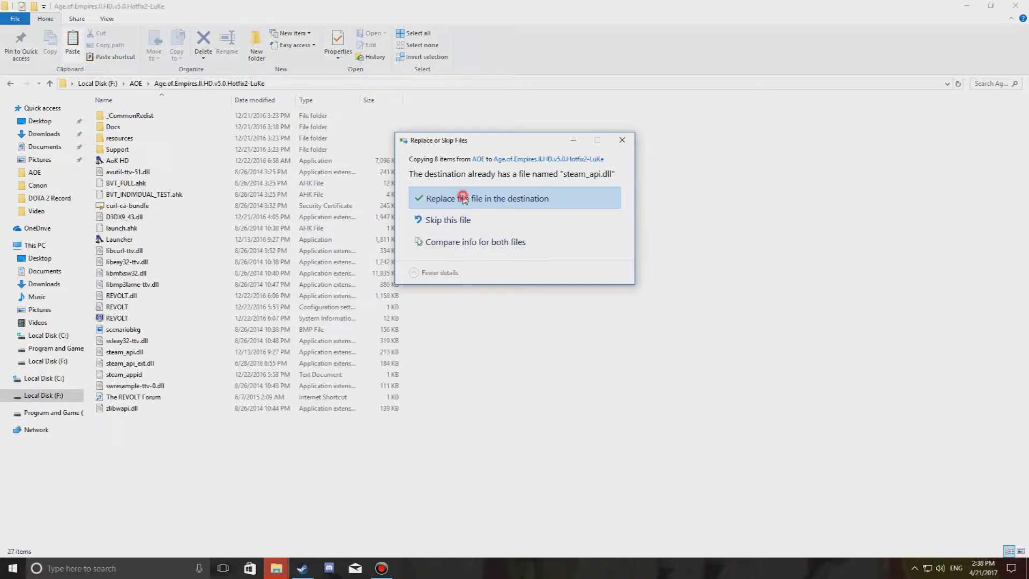
right_click(378, 464)
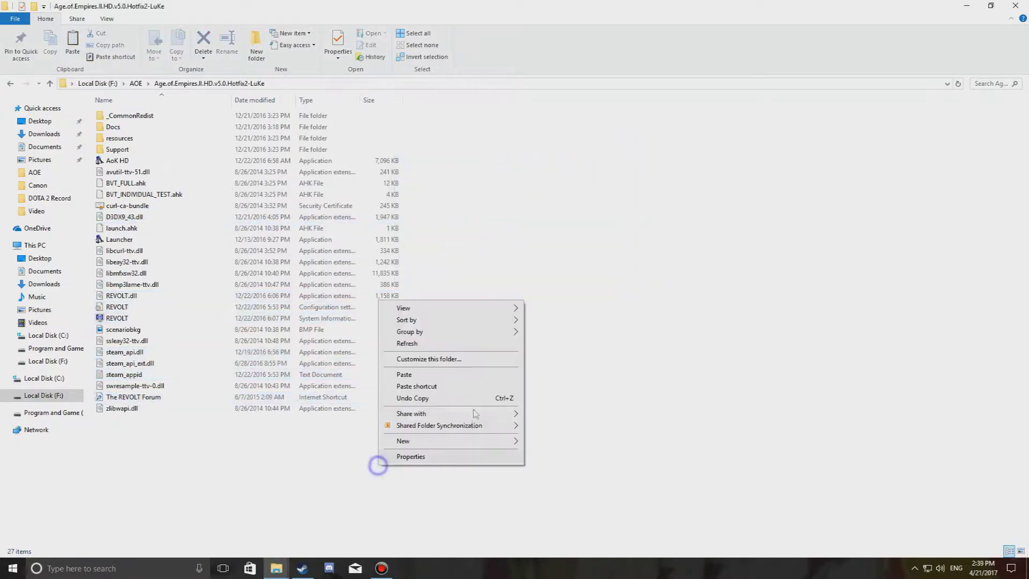
left_click(460, 343)
Step: Launch the AoK HD application and skip the intro video to reach the main menu
left_click(141, 162)
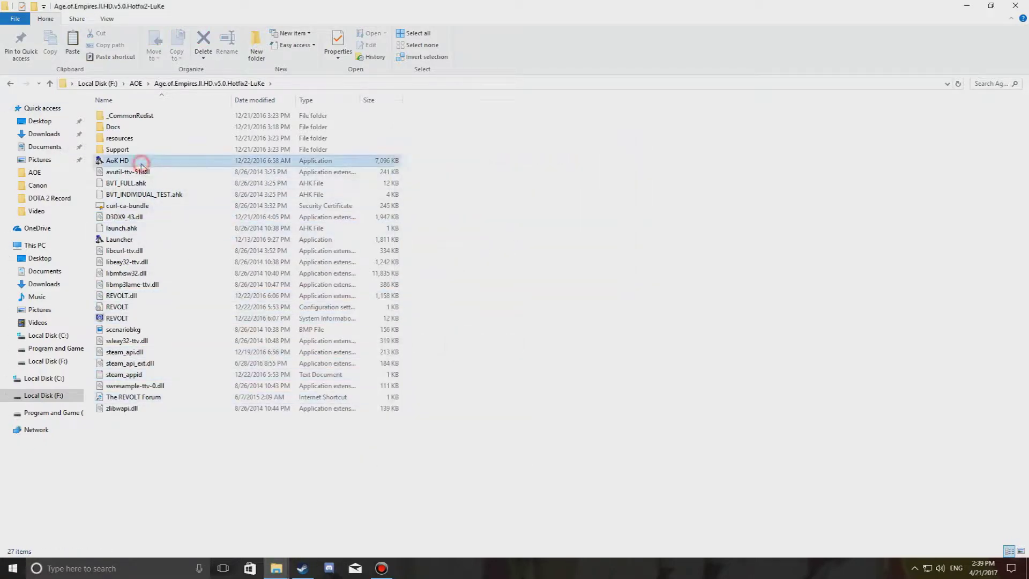
left_click(141, 162)
key("Return")
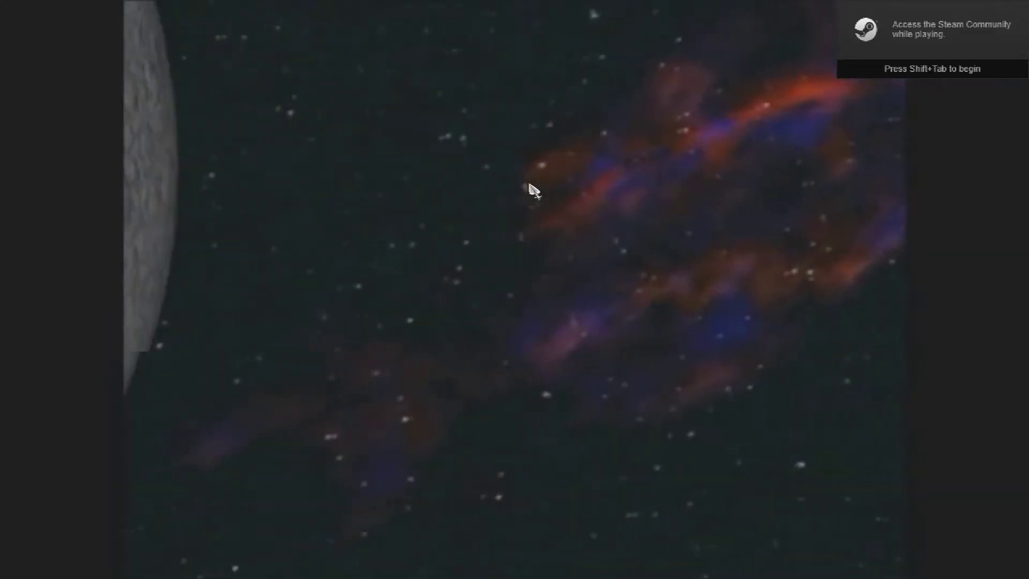
key("Escape")
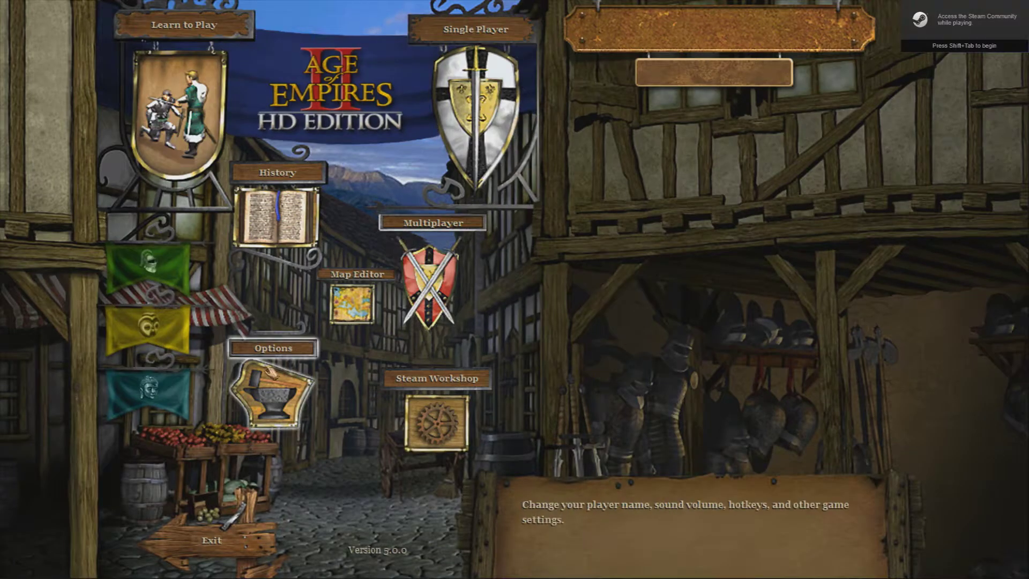
Step: Show the game's Multiplayer options and close the WinRAR diagnostic messages window
left_click(450, 256)
left_click(508, 309)
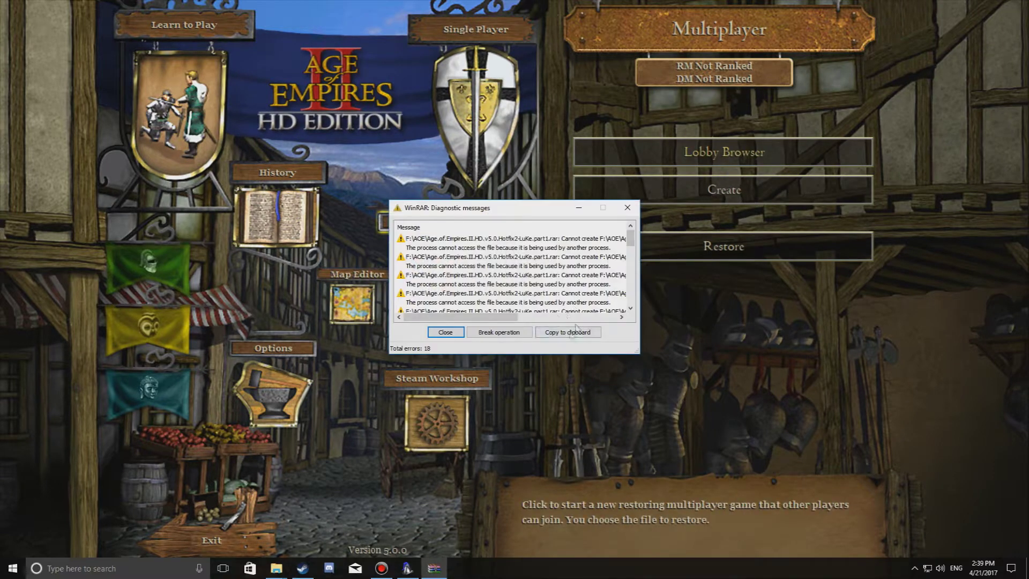
left_click(627, 208)
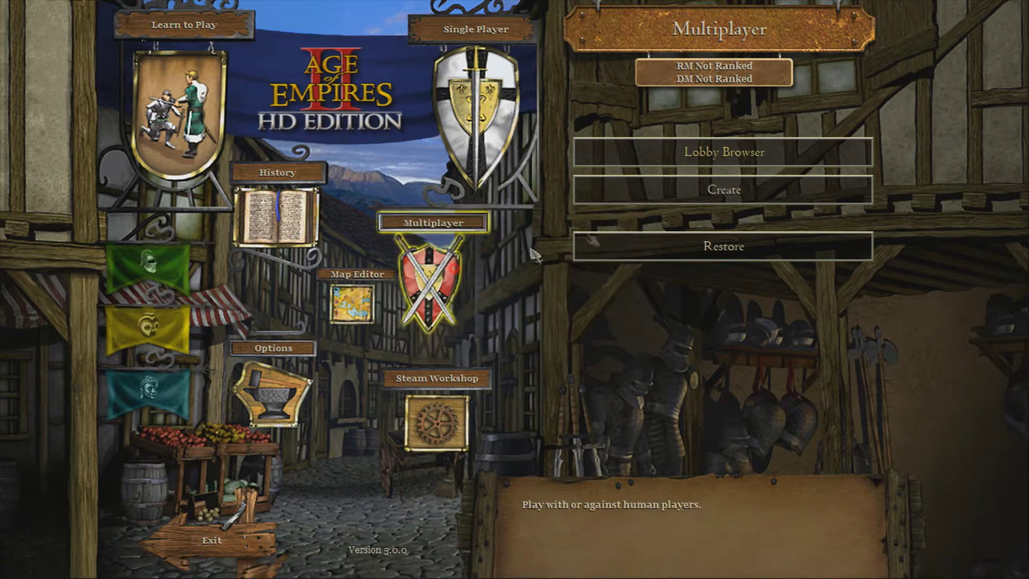
Step: Open the Lobby Browser, view the details of the first listed game, and leave the browser
left_click(788, 149)
left_click(338, 103)
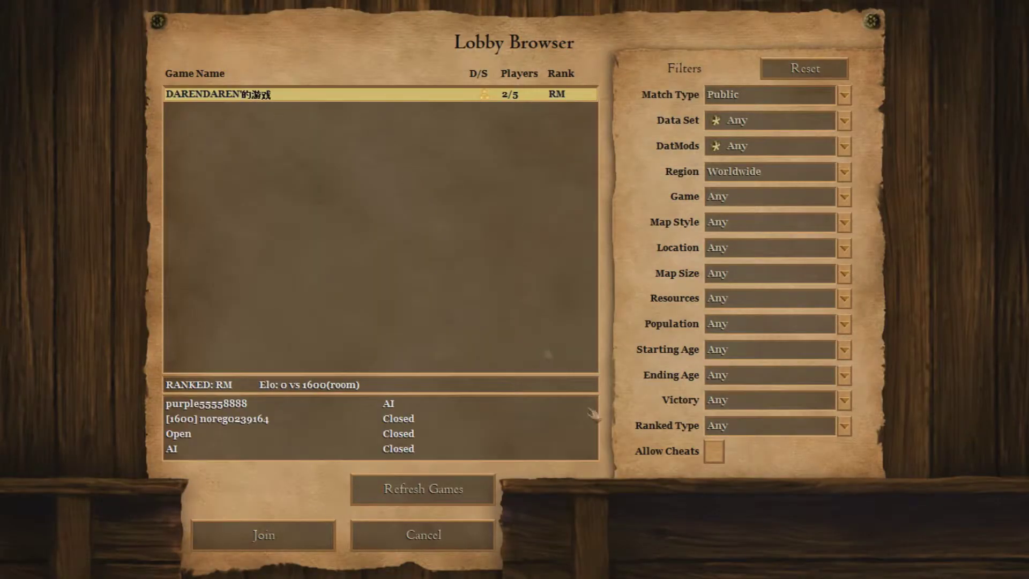
left_click(450, 540)
Step: Create a public, ranked multiplayer game with the Original Game data set, and leave its lobby
left_click(744, 194)
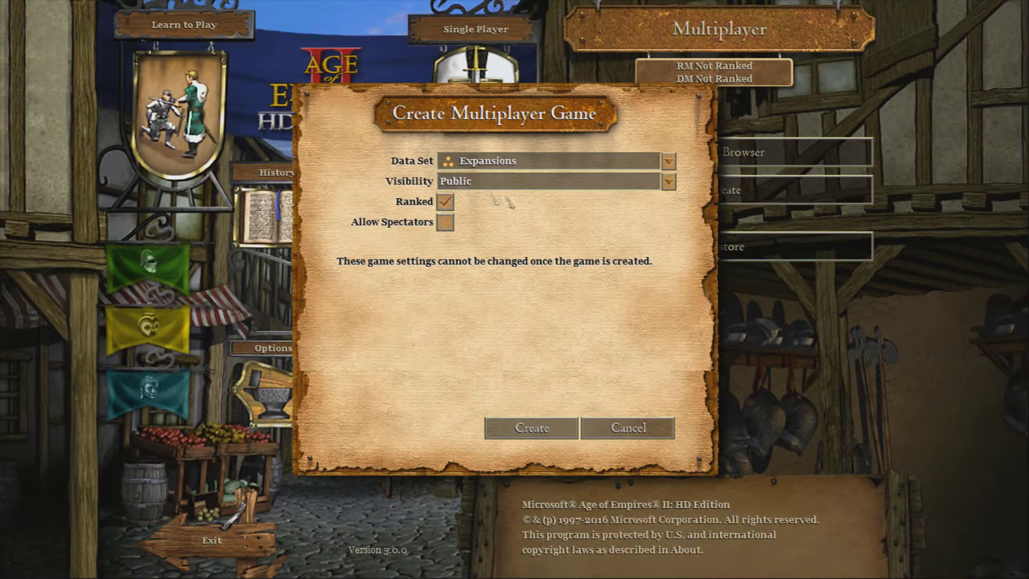
left_click(668, 161)
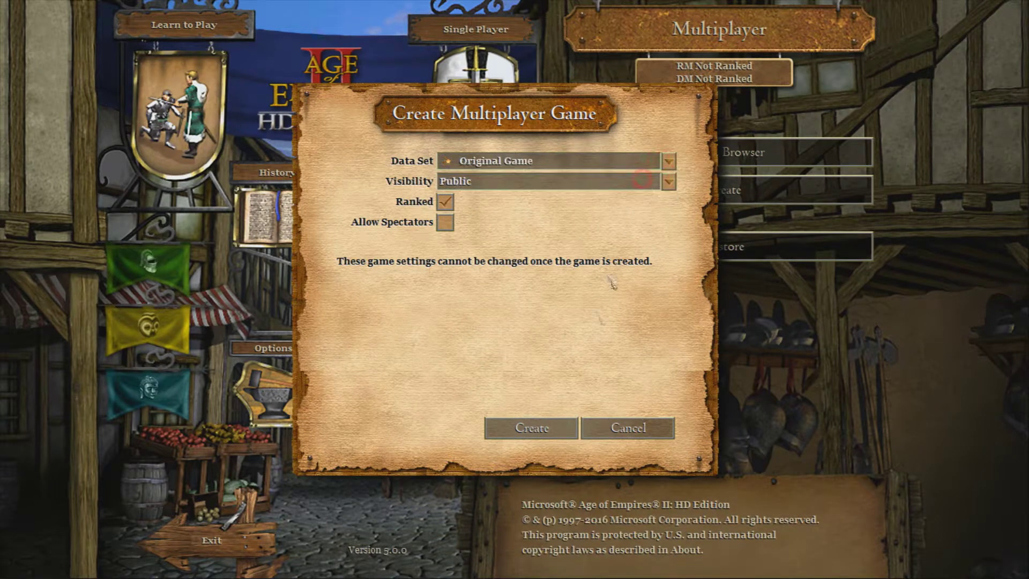
left_click(552, 429)
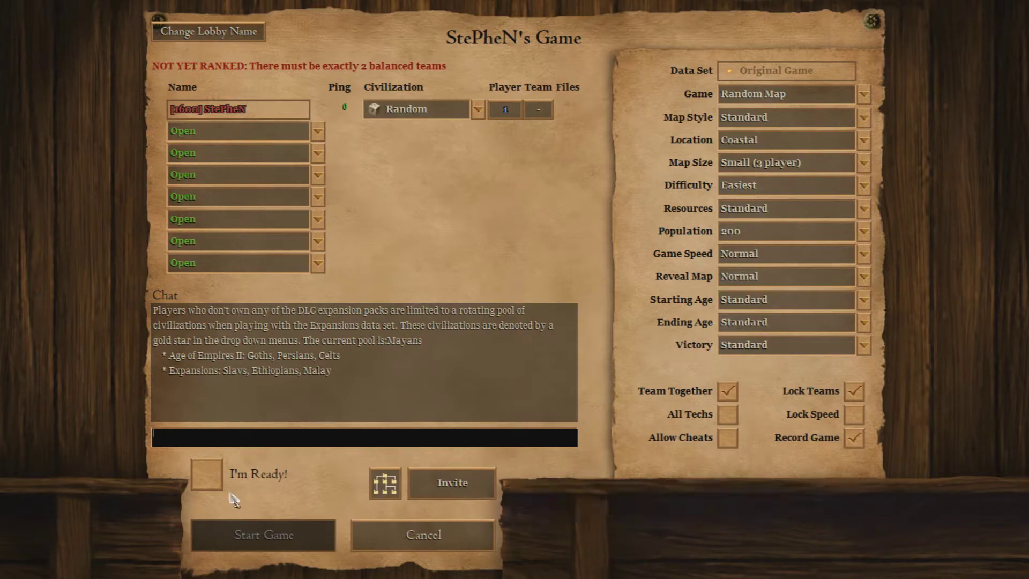
left_click(430, 533)
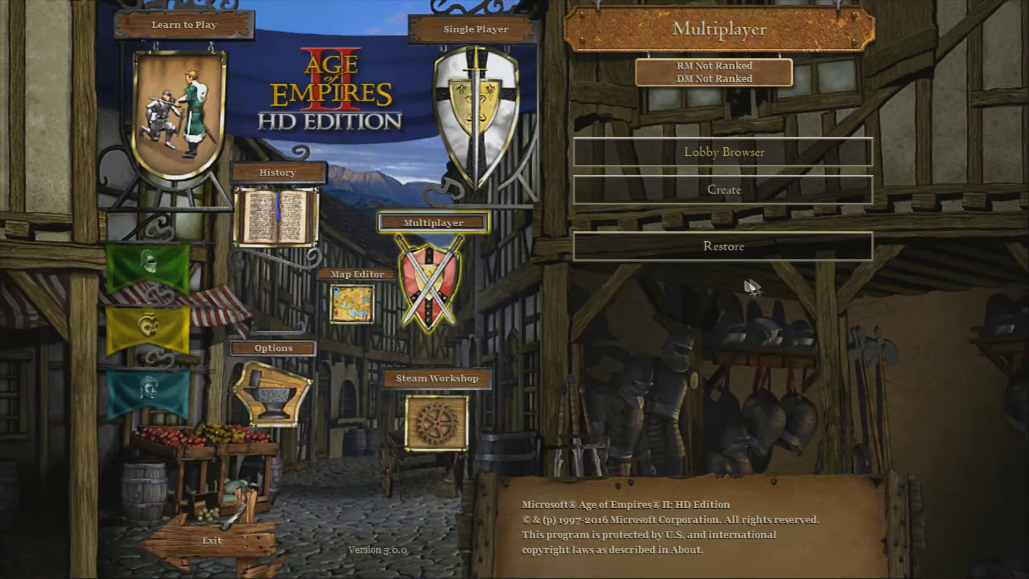